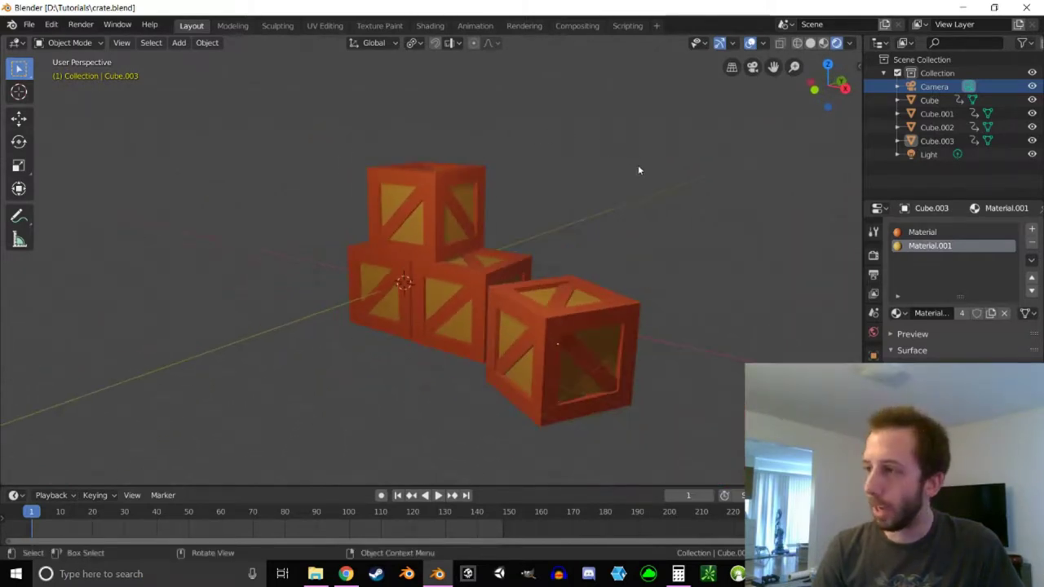
Step: Orbit and zoom around the finished stacked crates to inspect them
{"action": "middle_click_drag", "start_coordinate": [556, 192], "coordinate": [455, 327]}
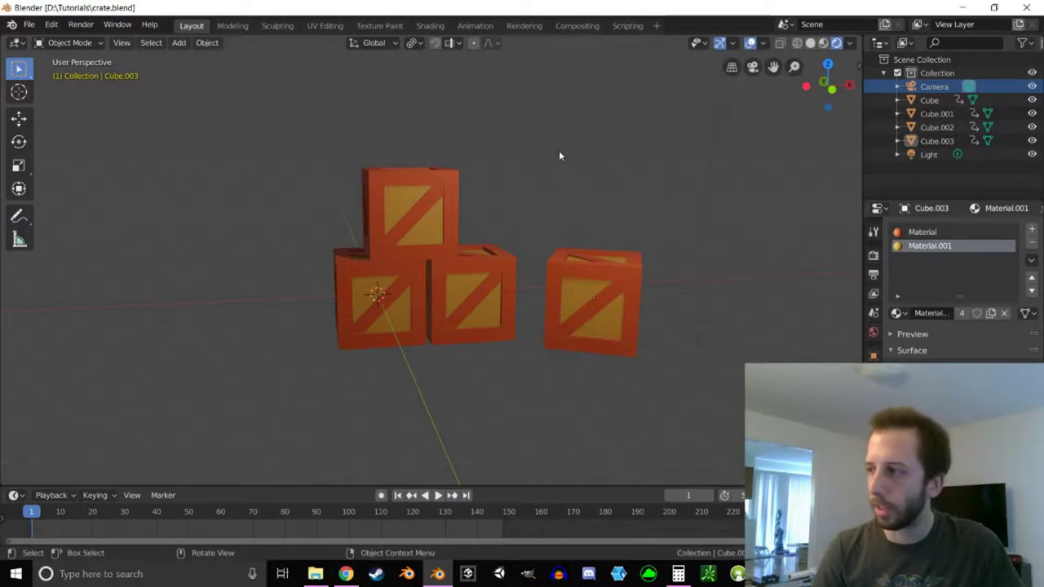
{"action": "scroll", "coordinate": [570, 236], "scroll_direction": "up", "scroll_amount": 5}
{"action": "middle_click_drag", "start_coordinate": [570, 233], "coordinate": [458, 184]}
{"action": "scroll", "coordinate": [584, 201], "scroll_direction": "down", "scroll_amount": 3}
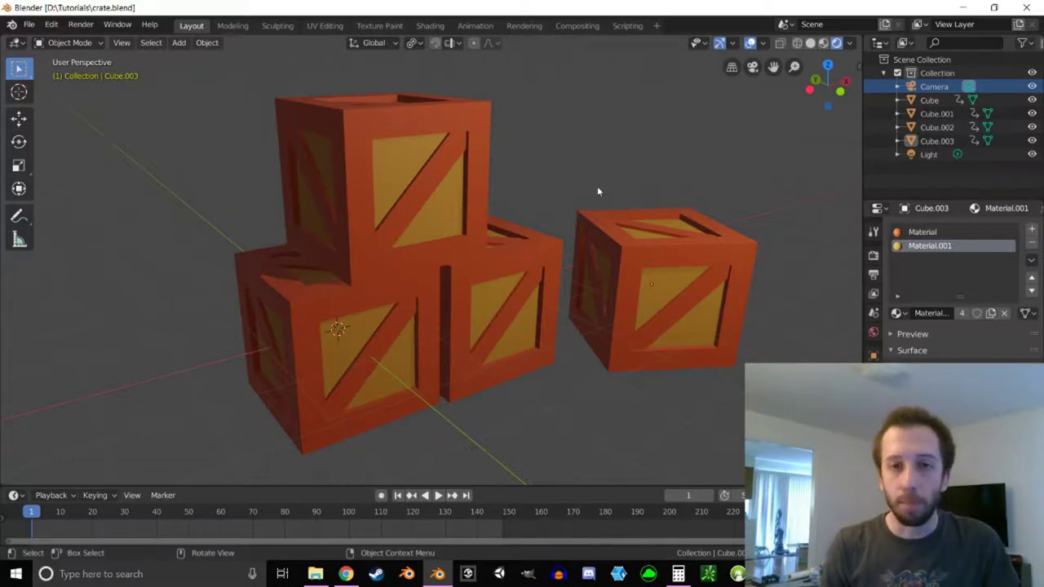
{"action": "scroll", "coordinate": [596, 229], "scroll_direction": "down", "scroll_amount": 2}
{"action": "middle_click_drag", "start_coordinate": [557, 199], "coordinate": [553, 175]}
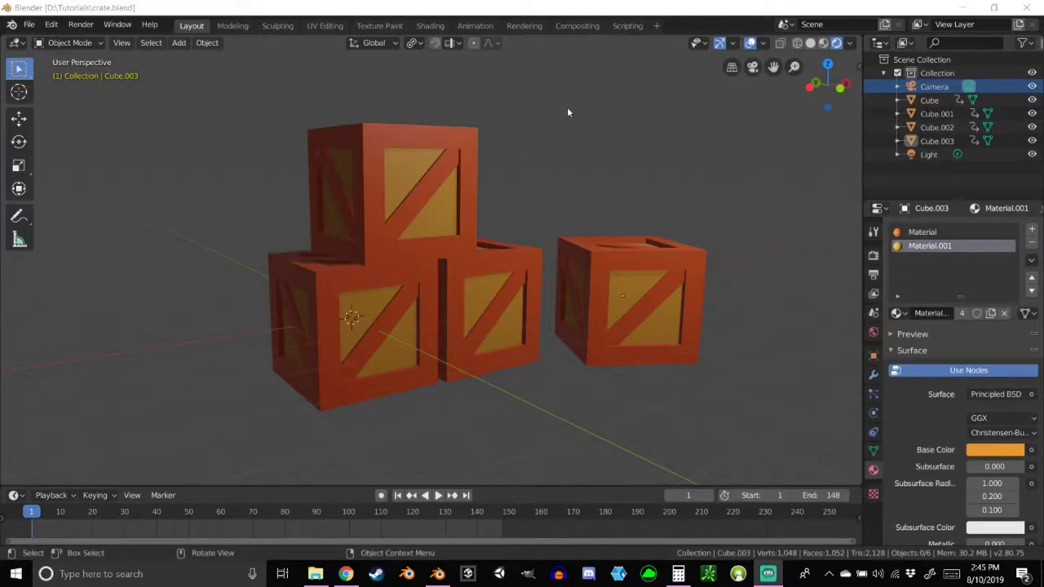
{"action": "mouse_move", "coordinate": [608, 119]}
{"action": "middle_mouse_down"}
{"action": "mouse_move", "coordinate": [517, 128]}
{"action": "mouse_move", "coordinate": [618, 127]}
{"action": "mouse_move", "coordinate": [595, 122]}
{"action": "middle_mouse_up"}
Step: Start a new General scene and orbit into perspective around the default cube
{"action": "left_click", "coordinate": [29, 25]}
{"action": "mouse_move", "coordinate": [39, 41]}
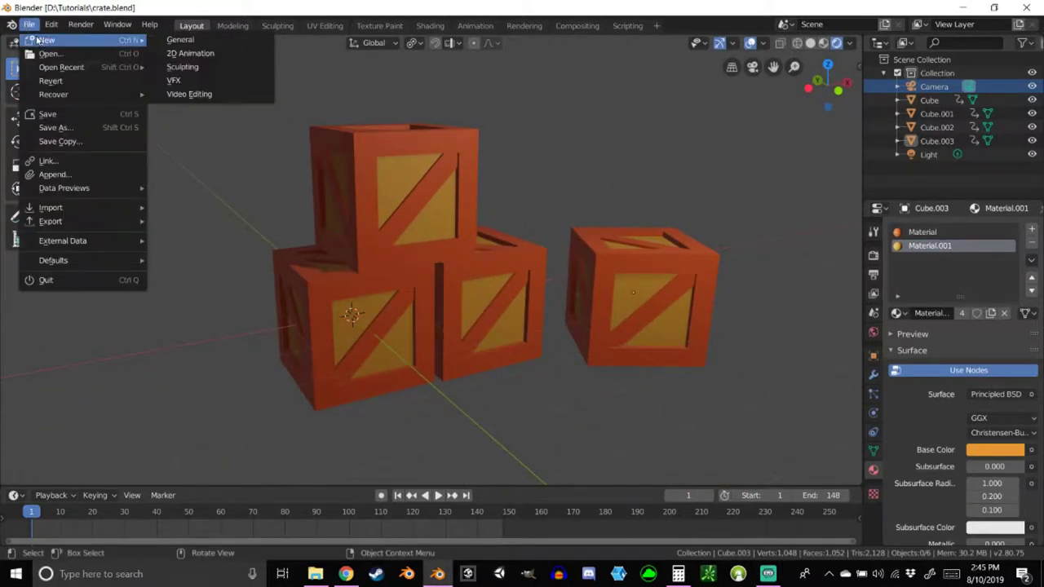
{"action": "left_click", "coordinate": [179, 39]}
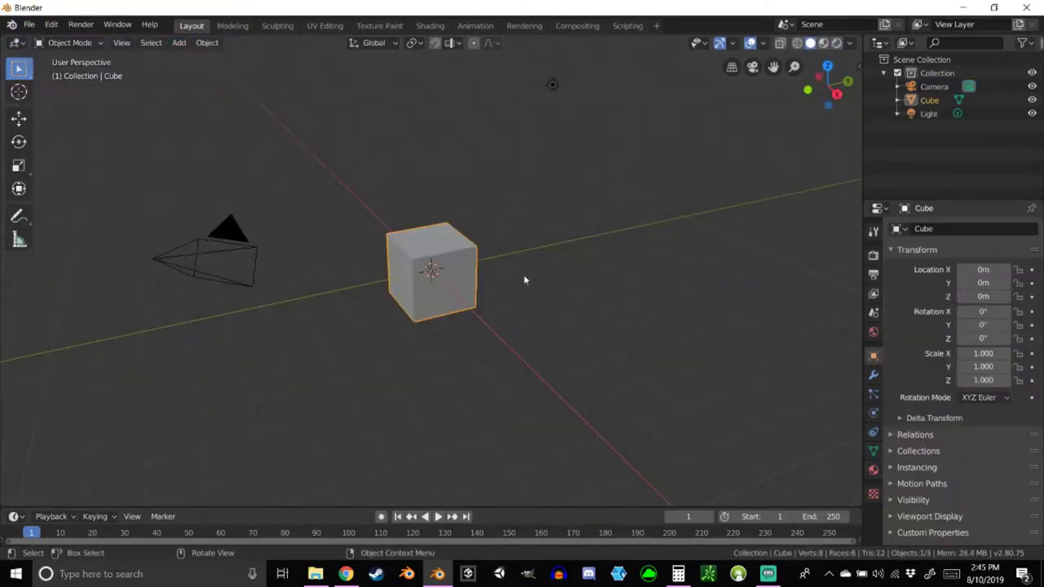
{"action": "scroll", "coordinate": [472, 188], "scroll_direction": "up", "scroll_amount": 4}
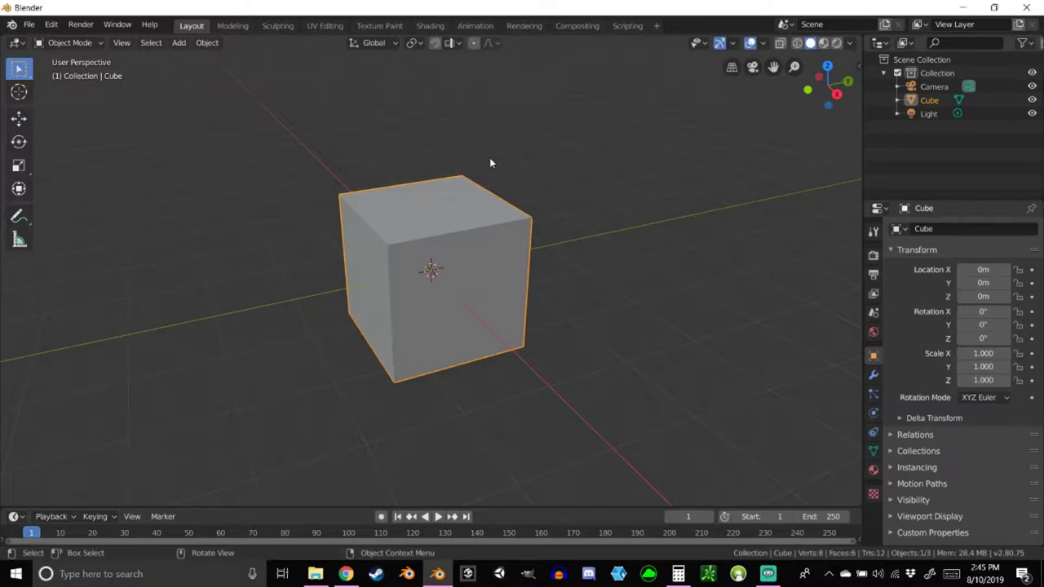
{"action": "scroll", "coordinate": [575, 204], "scroll_direction": "down", "scroll_amount": 4}
{"action": "scroll", "coordinate": [522, 196], "scroll_direction": "up", "scroll_amount": 4}
{"action": "scroll", "coordinate": [478, 211], "scroll_direction": "down", "scroll_amount": 4}
{"action": "middle_click_drag", "start_coordinate": [477, 211], "coordinate": [549, 183]}
{"action": "scroll", "coordinate": [478, 196], "scroll_direction": "up", "scroll_amount": 2}
{"action": "scroll", "coordinate": [489, 174], "scroll_direction": "down", "scroll_amount": 3}
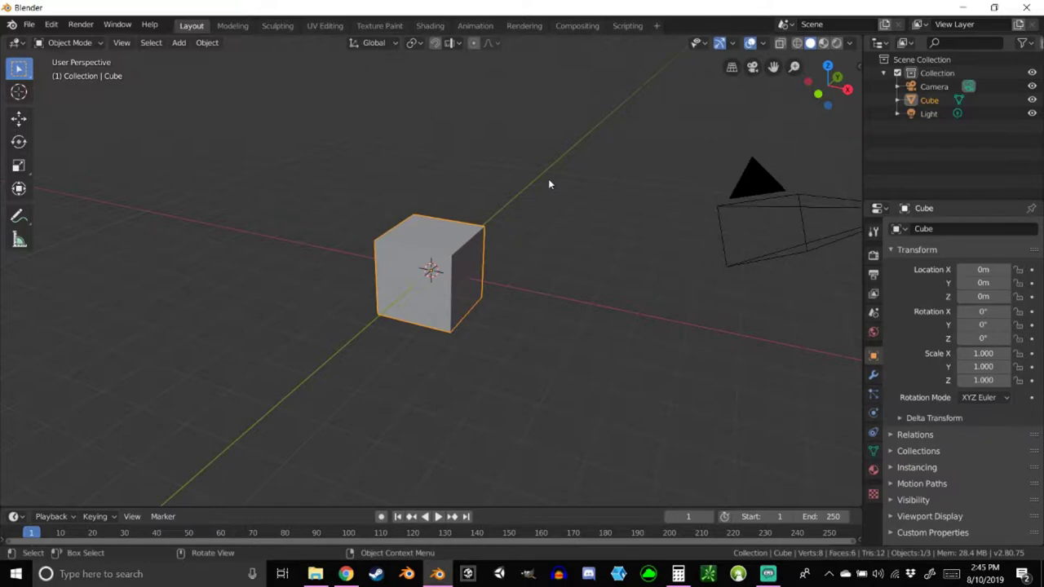
{"action": "middle_click_drag", "start_coordinate": [548, 179], "coordinate": [555, 214], "text": "alt"}
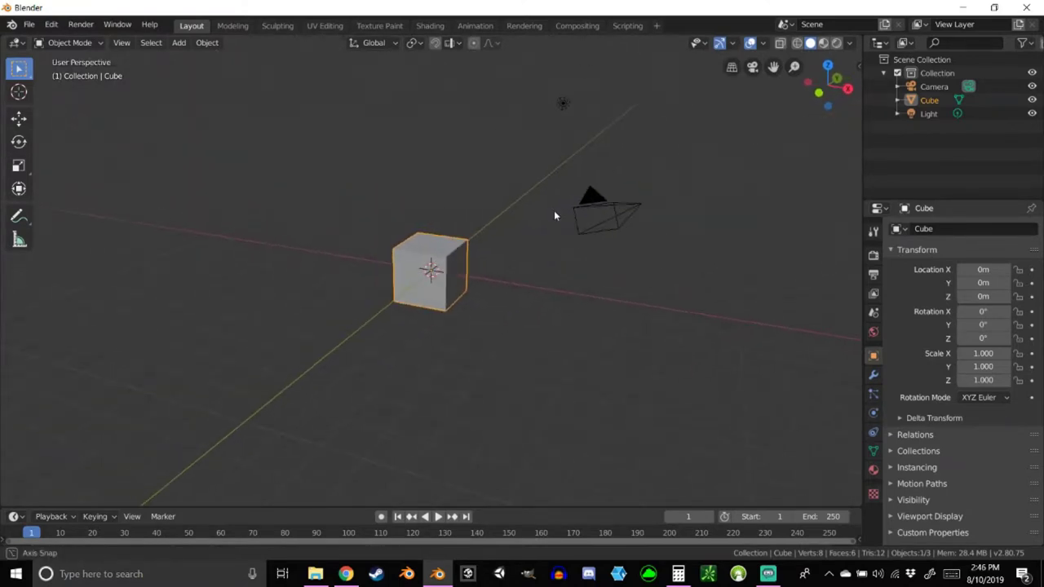
{"action": "left_click", "coordinate": [50, 24]}
{"action": "left_click", "coordinate": [105, 205]}
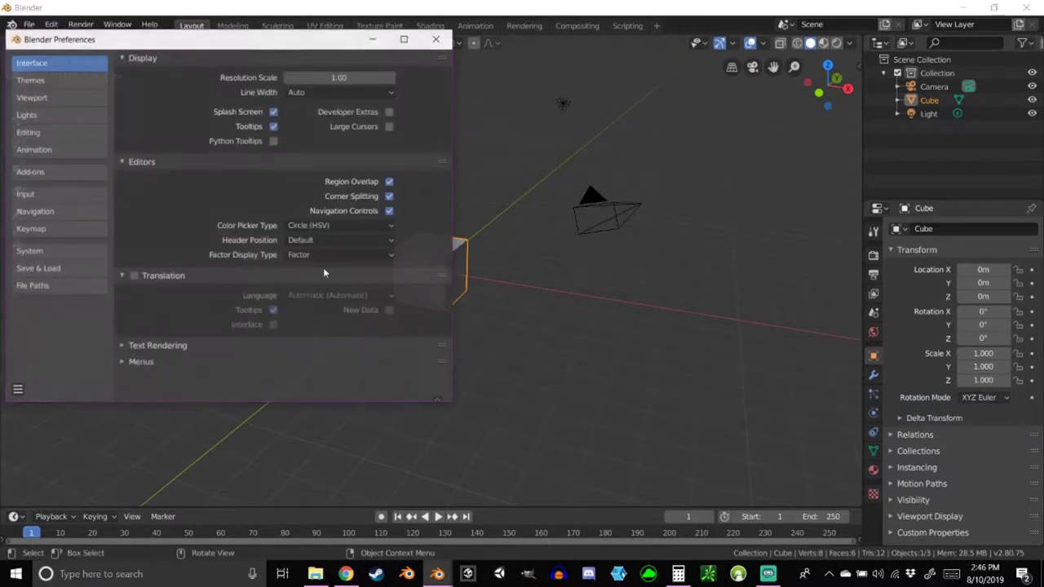
{"action": "left_click", "coordinate": [72, 194]}
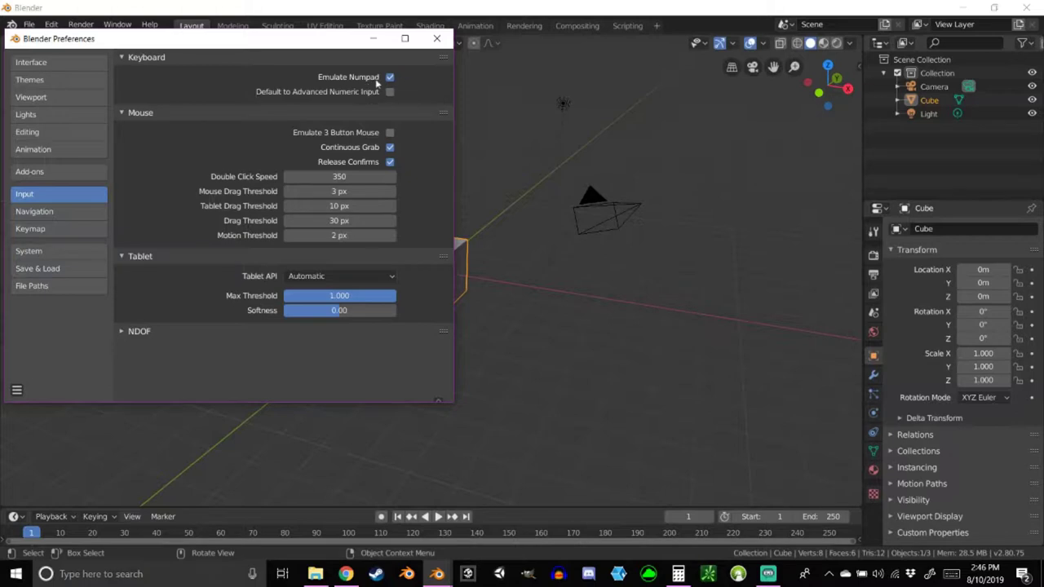
{"action": "left_click", "coordinate": [437, 40]}
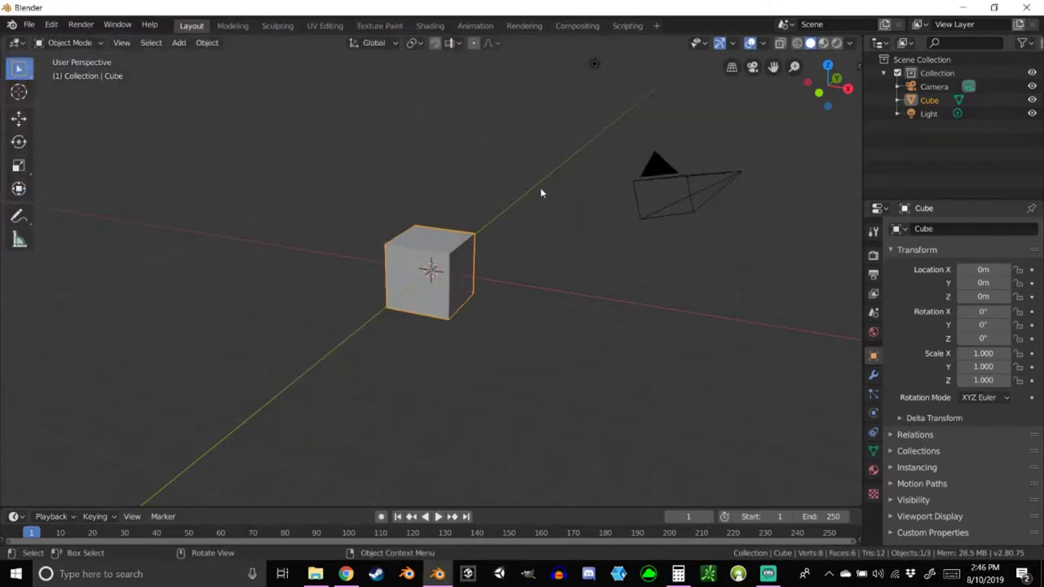
Step: Check the cube from front and back views, then enter Edit Mode
{"action": "key", "text": "1"}
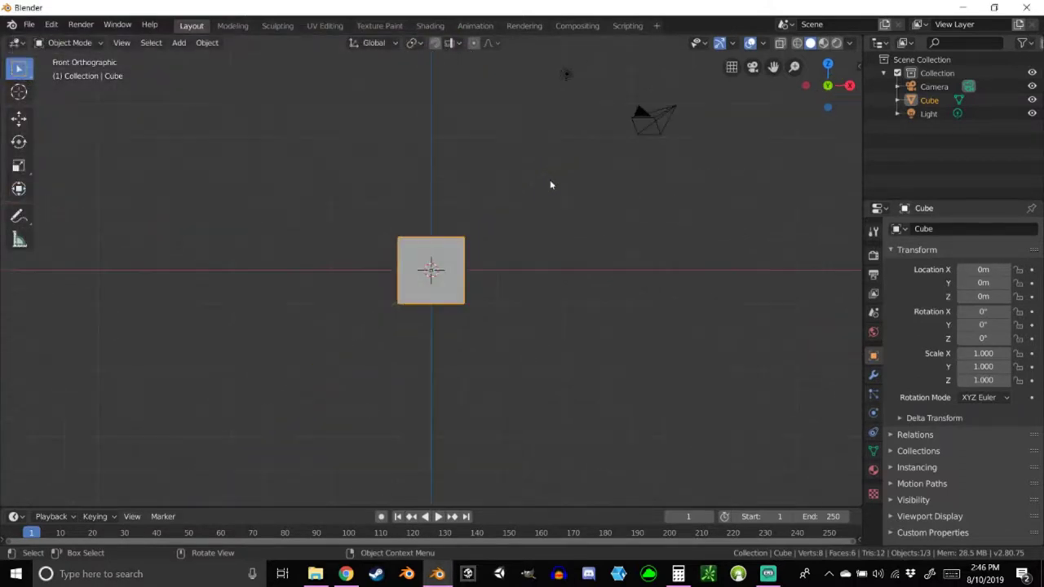
{"action": "key", "text": "ctrl+1"}
{"action": "key", "text": "1"}
{"action": "middle_click_drag", "start_coordinate": [528, 186], "coordinate": [497, 201]}
{"action": "scroll", "coordinate": [551, 240], "scroll_direction": "up", "scroll_amount": 3}
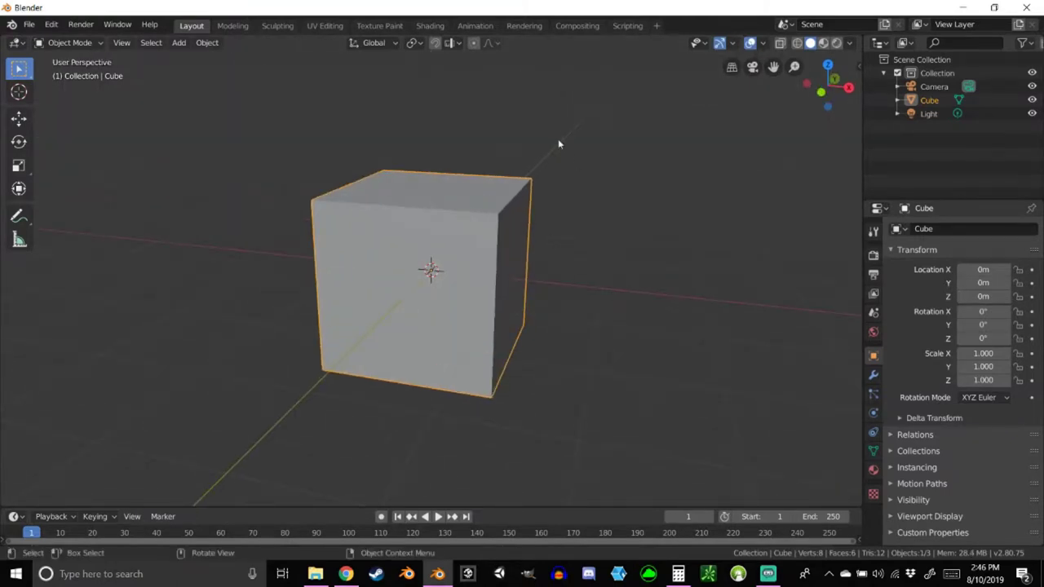
{"action": "key", "text": "Tab"}
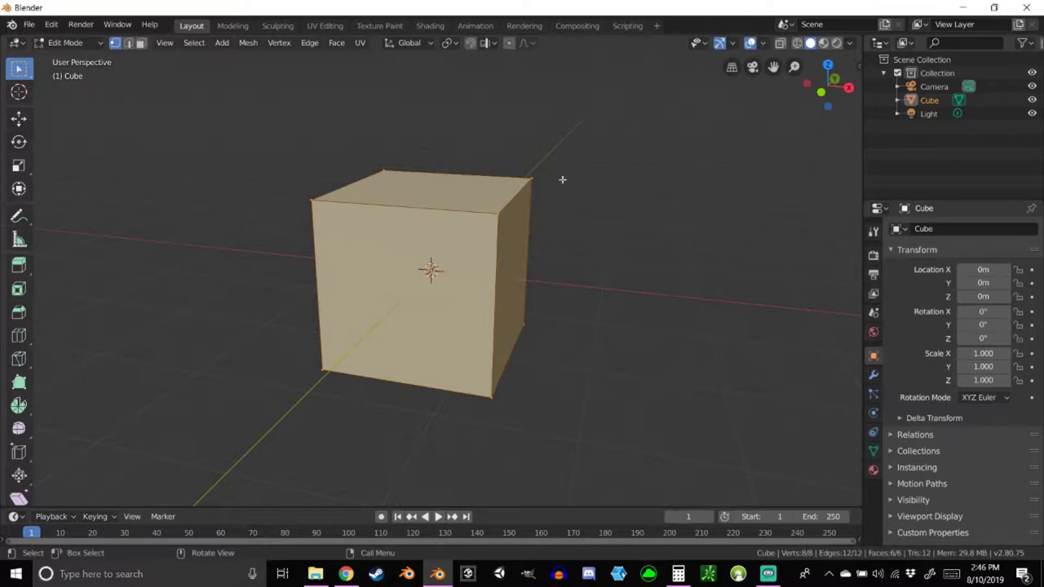
{"action": "middle_click_drag", "start_coordinate": [500, 226], "coordinate": [526, 224]}
Step: Add two vertical loop cuts around the cube, left at their centered position
{"action": "key", "text": "ctrl+r"}
{"action": "scroll", "coordinate": [426, 211], "scroll_direction": "up", "scroll_amount": 1}
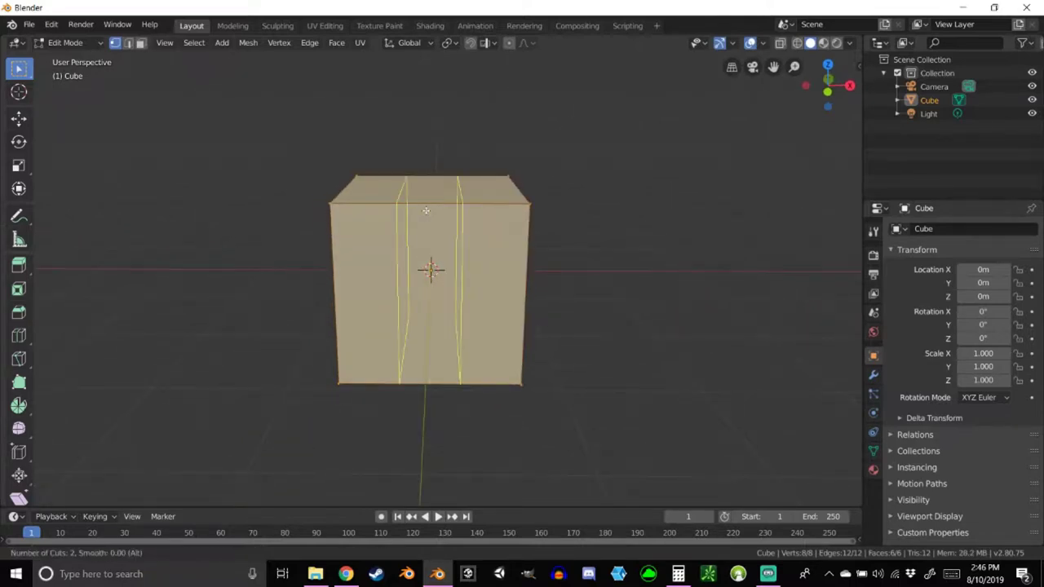
{"action": "left_click", "coordinate": [426, 211]}
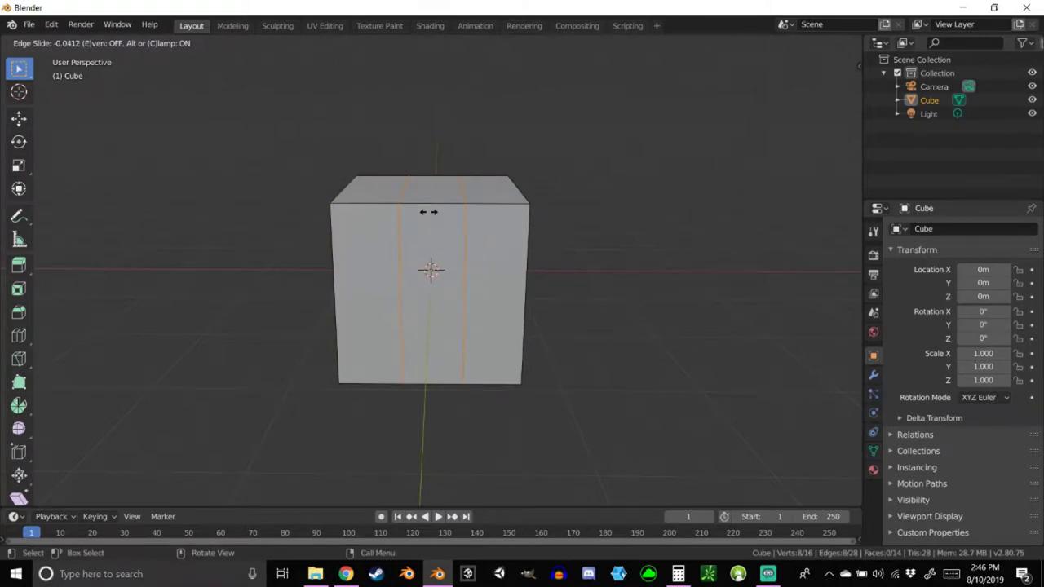
{"action": "left_click", "coordinate": [421, 209]}
{"action": "middle_click_drag", "start_coordinate": [493, 250], "coordinate": [291, 250]}
{"action": "middle_click_drag", "start_coordinate": [484, 238], "coordinate": [388, 229]}
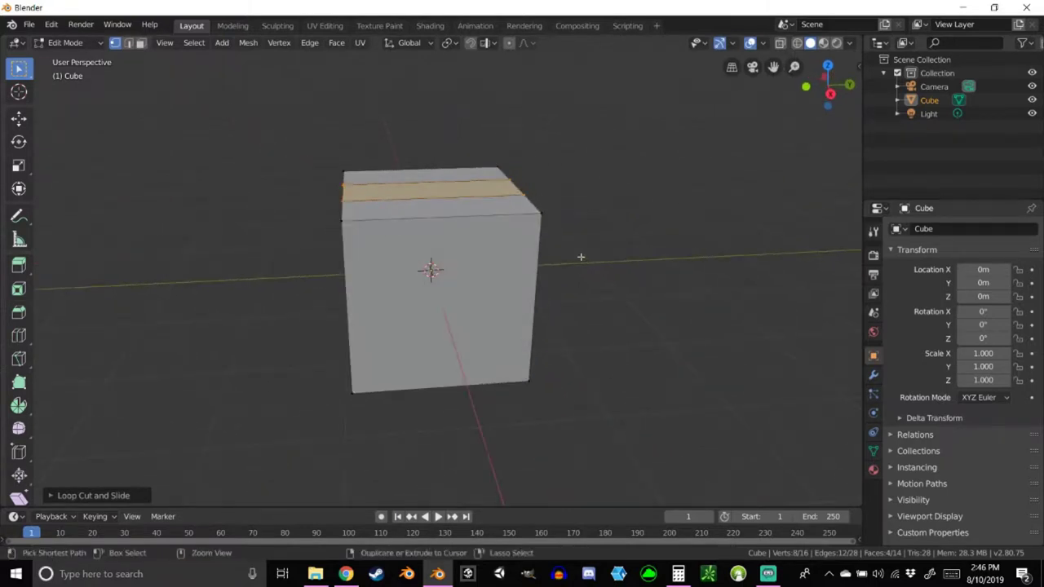
Step: Add another two-cut loop across the cube, kept centered without sliding
{"action": "key", "text": "ctrl+r"}
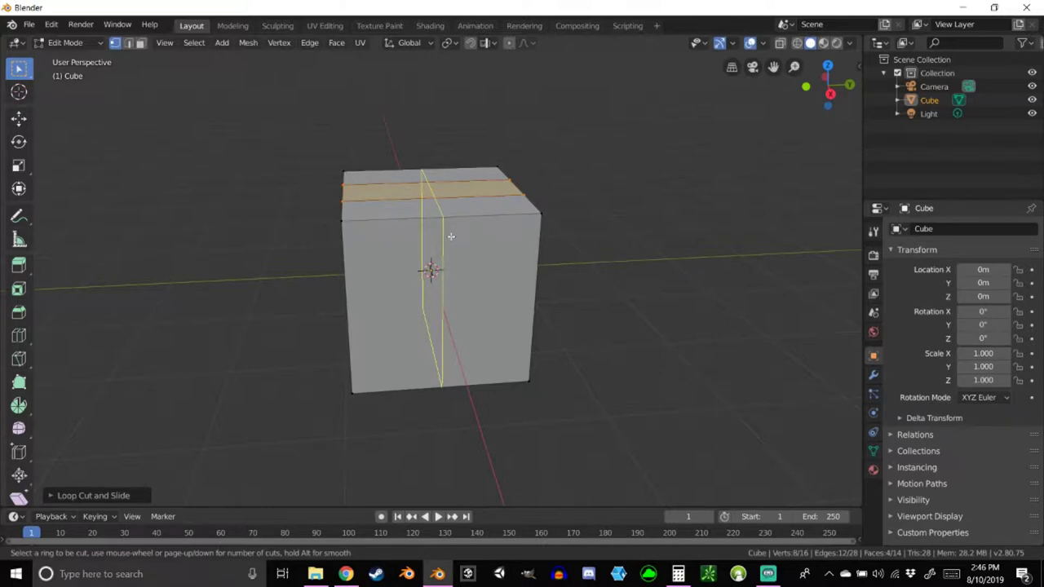
{"action": "scroll", "coordinate": [450, 235], "scroll_direction": "up", "scroll_amount": 1}
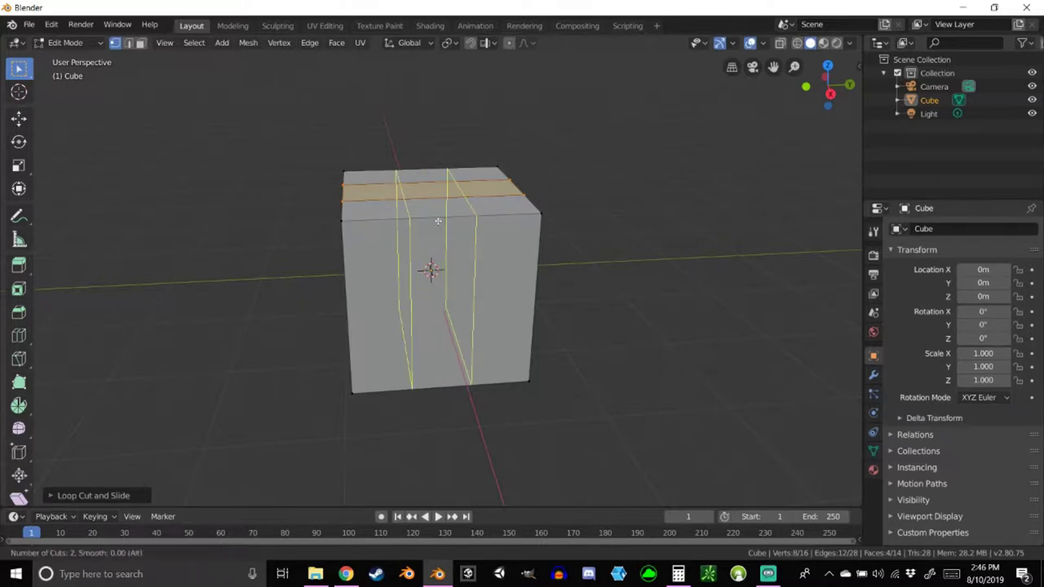
{"action": "scroll", "coordinate": [438, 221], "scroll_direction": "down", "scroll_amount": 1}
{"action": "scroll", "coordinate": [438, 221], "scroll_direction": "up", "scroll_amount": 3}
{"action": "scroll", "coordinate": [437, 221], "scroll_direction": "down", "scroll_amount": 3}
{"action": "scroll", "coordinate": [438, 221], "scroll_direction": "up", "scroll_amount": 1}
{"action": "left_click", "coordinate": [438, 221]}
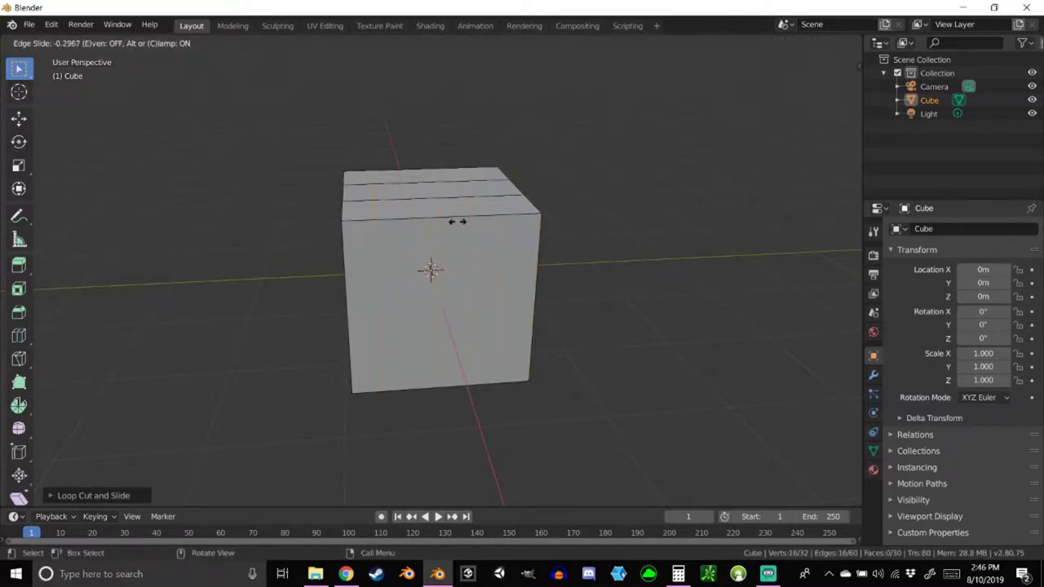
{"action": "left_click", "coordinate": [457, 234]}
{"action": "middle_click_drag", "start_coordinate": [561, 238], "coordinate": [541, 223]}
Step: Add two centered horizontal loop cuts around the cube
{"action": "key", "text": "ctrl+r"}
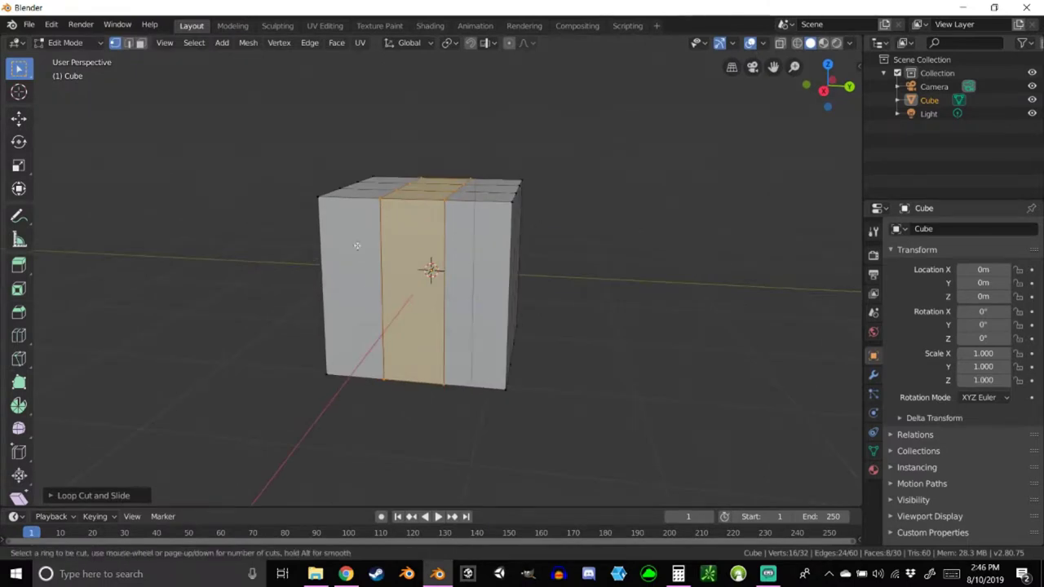
{"action": "left_click", "coordinate": [454, 283]}
{"action": "left_click", "coordinate": [457, 284]}
{"action": "middle_click_drag", "start_coordinate": [496, 272], "coordinate": [446, 280]}
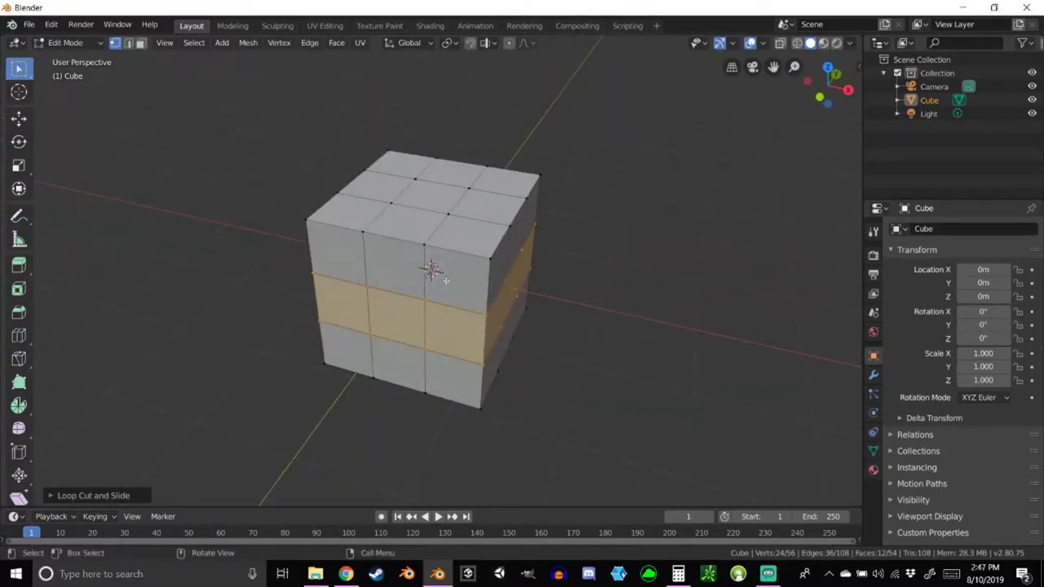
{"action": "middle_click_drag", "start_coordinate": [471, 189], "coordinate": [576, 276]}
Step: Switch to Edge select mode and select the vertical edge loop left of center
{"action": "key", "text": "KP_1"}
{"action": "key", "text": "KP_5"}
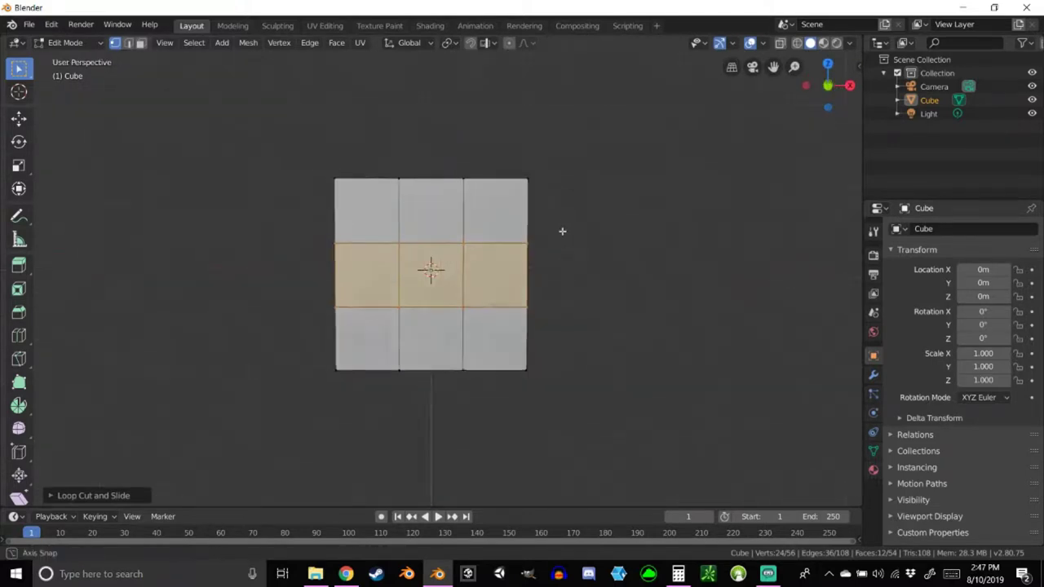
{"action": "key", "text": "KP_8"}
{"action": "scroll", "coordinate": [570, 235], "scroll_direction": "up", "scroll_amount": 3}
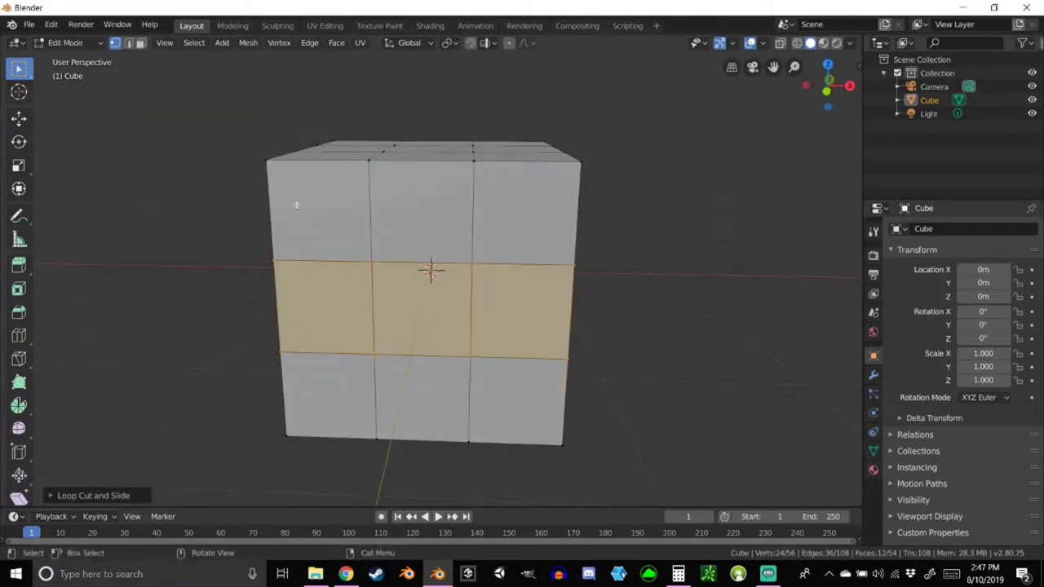
{"action": "left_click", "coordinate": [128, 43]}
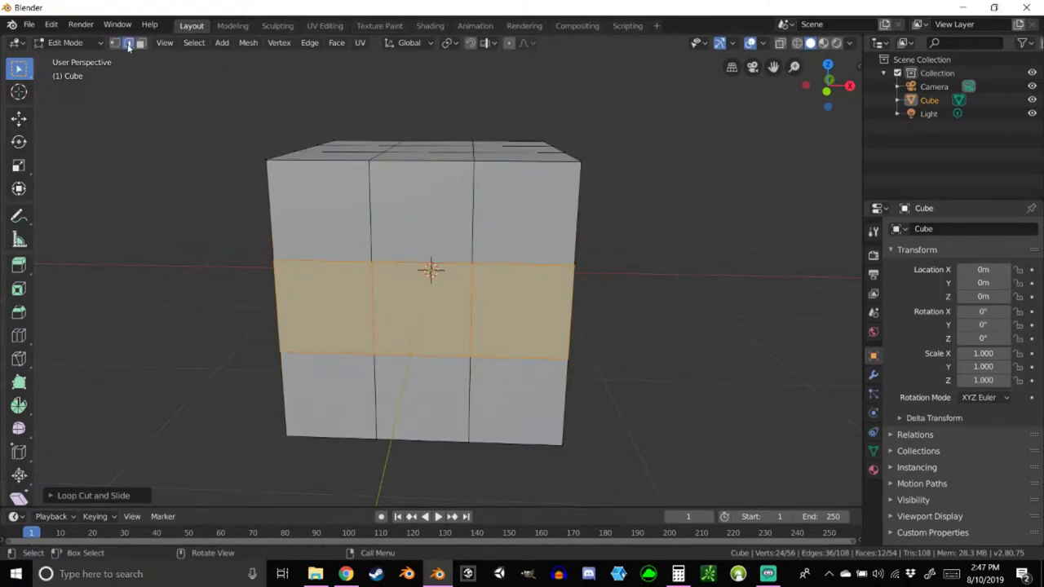
{"action": "middle_click_drag", "start_coordinate": [300, 193], "coordinate": [361, 219]}
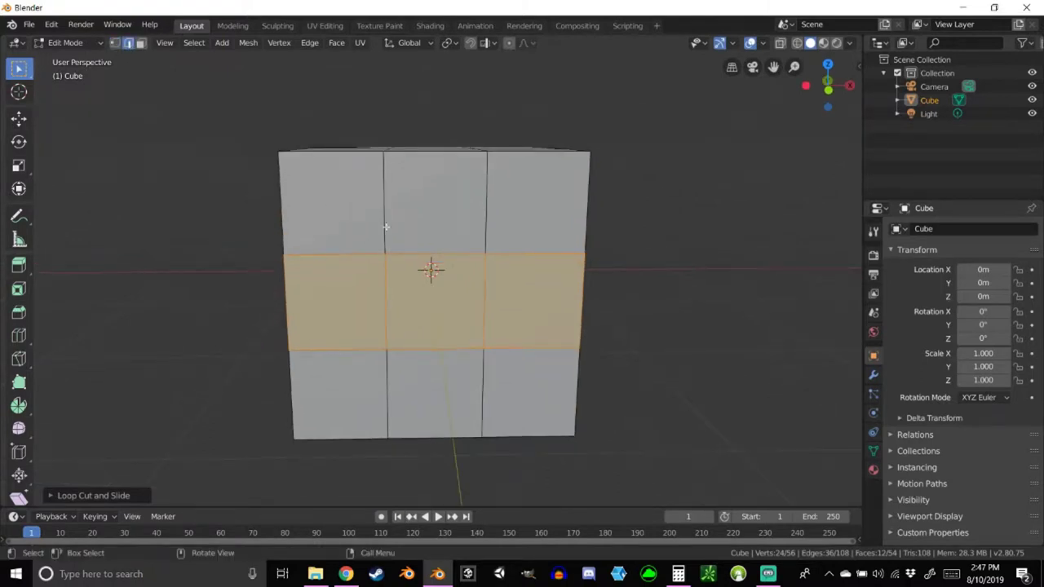
{"action": "left_click", "coordinate": [384, 214], "text": "alt"}
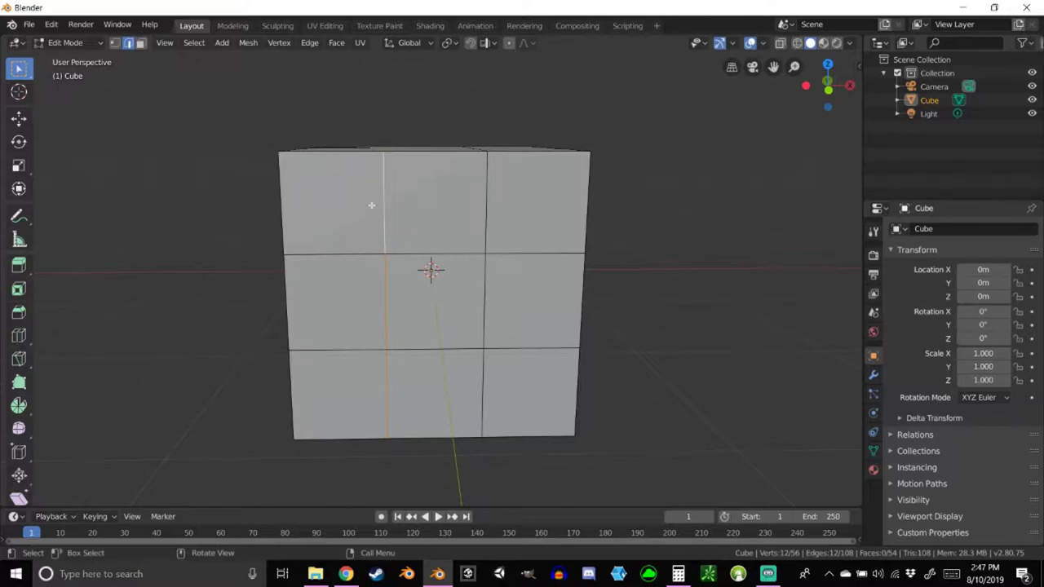
{"action": "middle_click_drag", "start_coordinate": [371, 205], "coordinate": [375, 242]}
{"action": "middle_click_drag", "start_coordinate": [421, 323], "coordinate": [425, 293]}
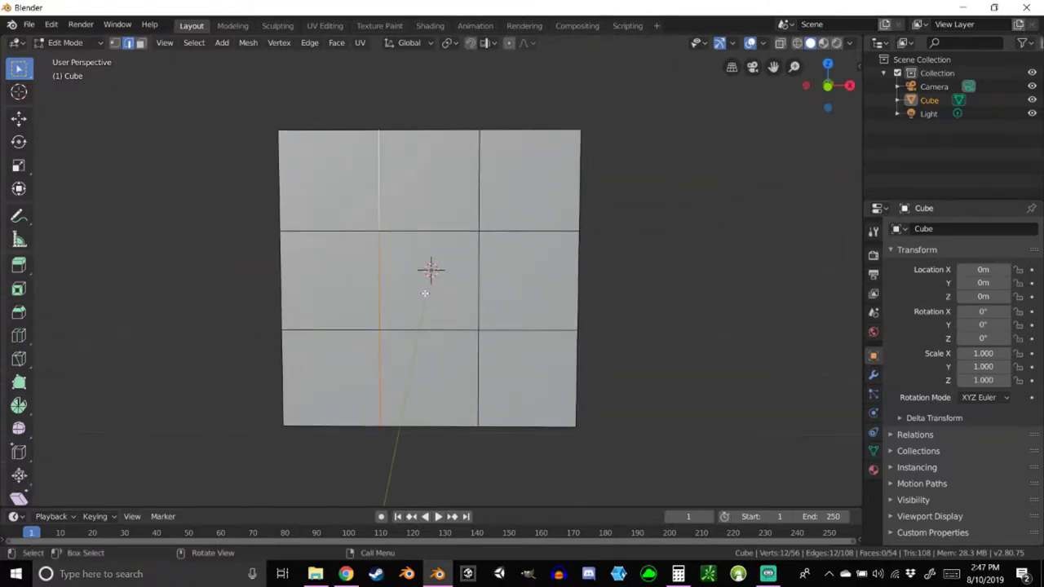
{"action": "middle_click_drag", "start_coordinate": [424, 181], "coordinate": [434, 203]}
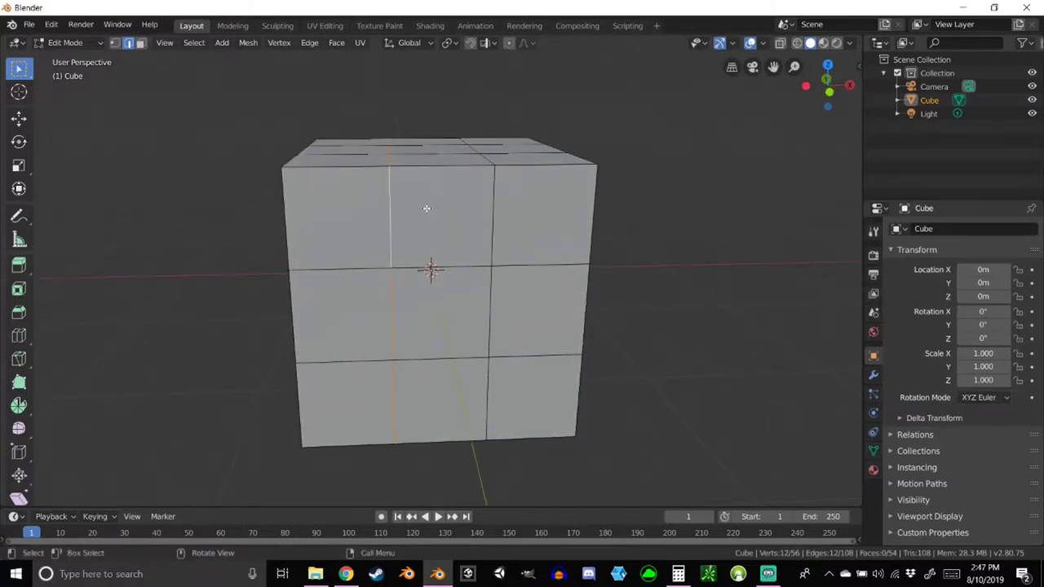
{"action": "key", "text": "g"}
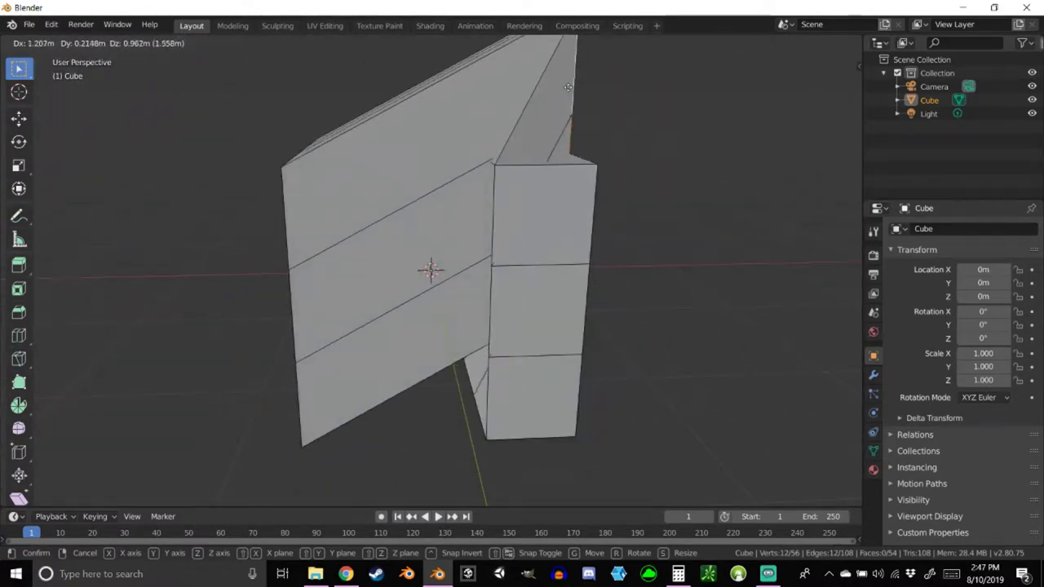
{"action": "key", "text": "Escape"}
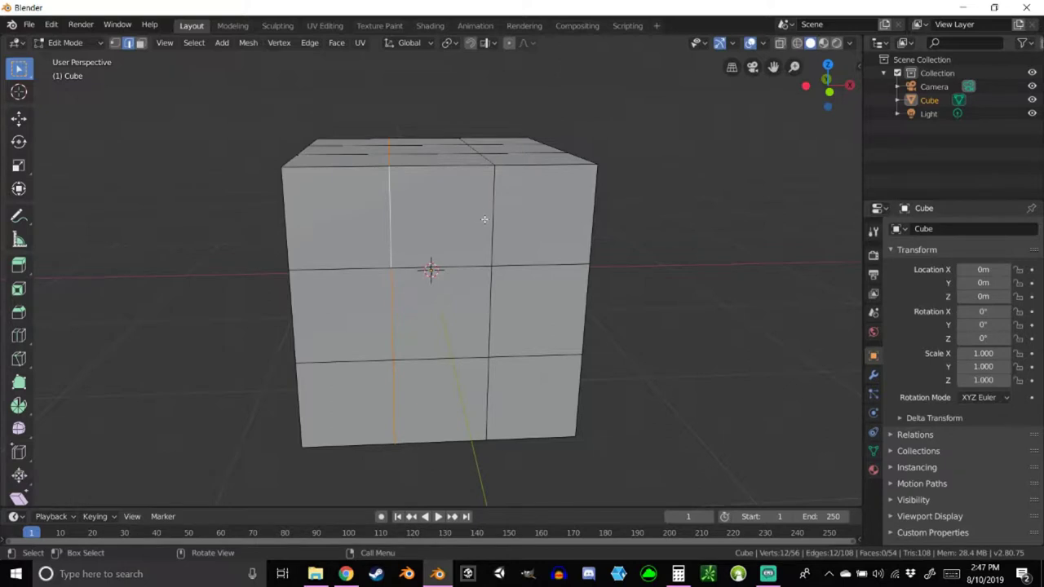
{"action": "key", "text": "g"}
{"action": "key", "text": "g"}
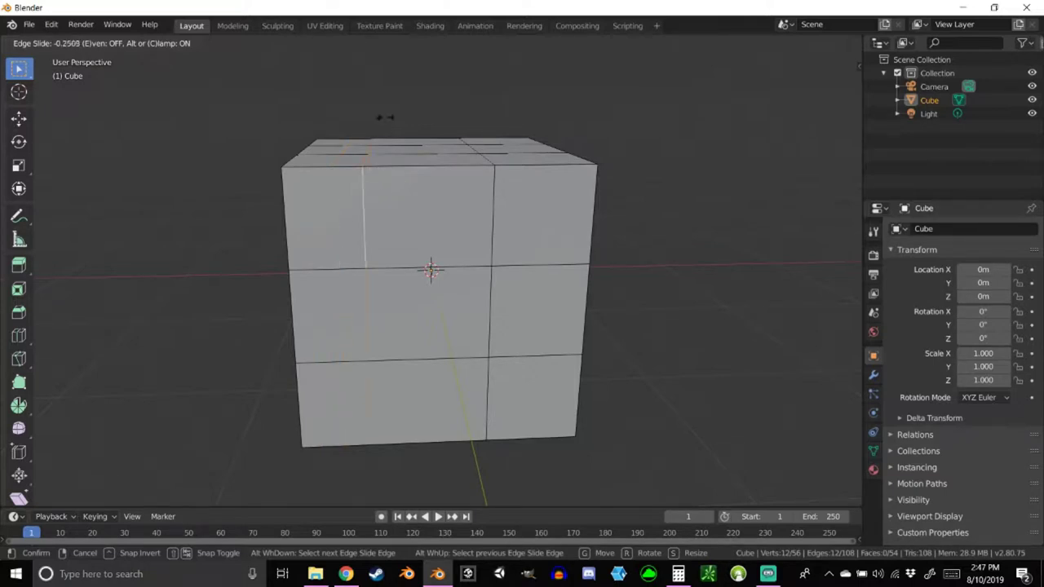
{"action": "key", "text": "minus"}
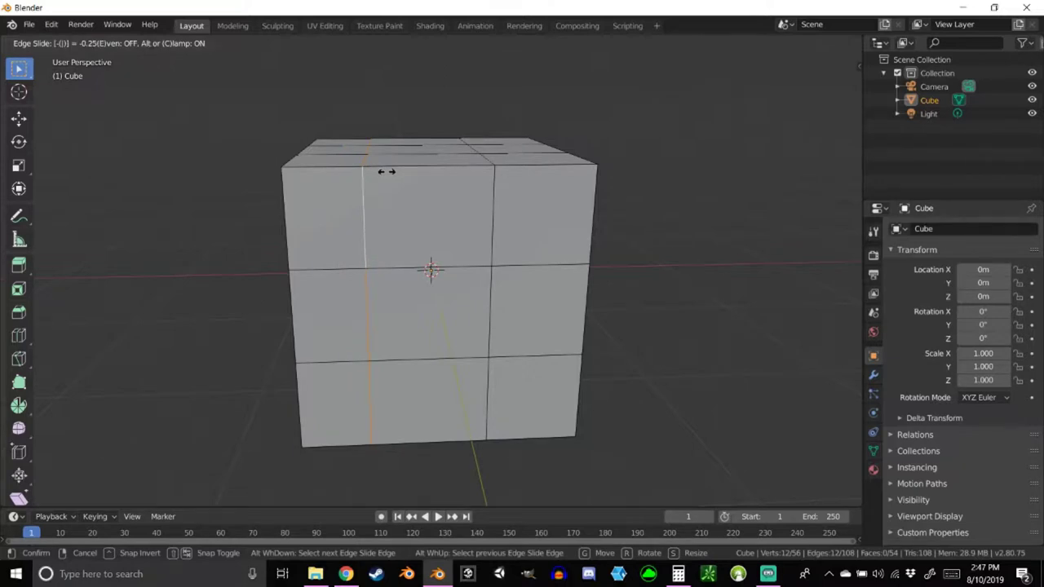
{"action": "key", "text": "Return"}
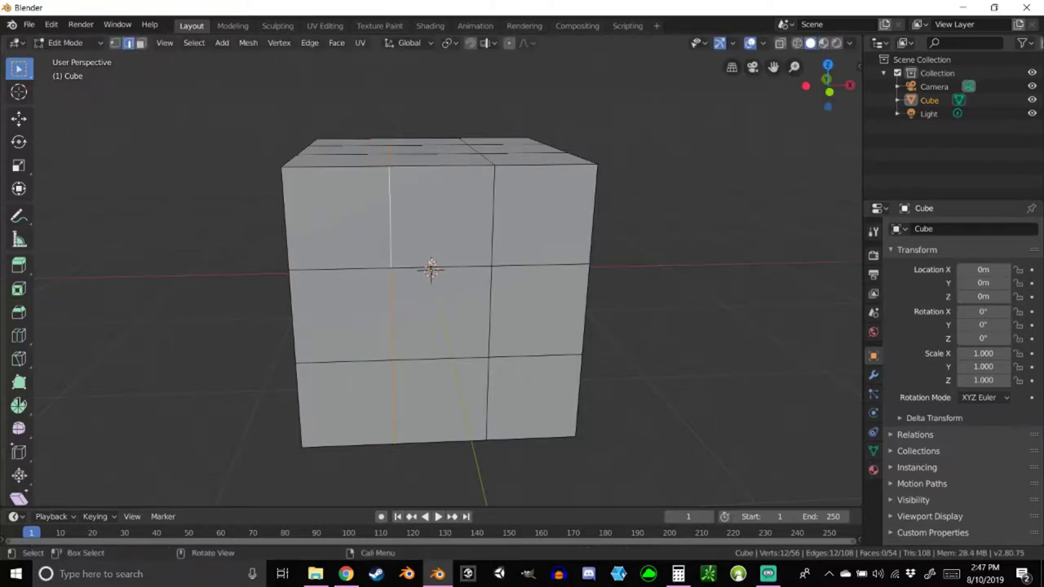